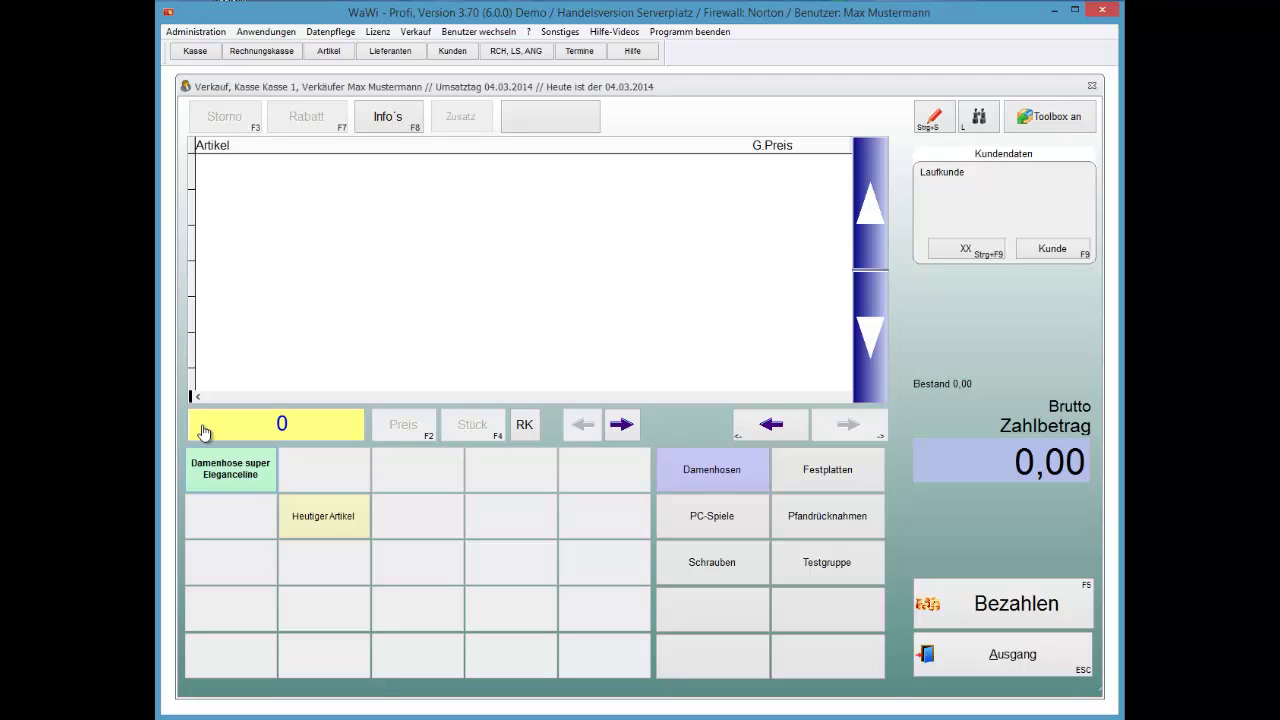
{"action": "type", "text": "4191709414901"}
{"action": "key", "text": "Return"}
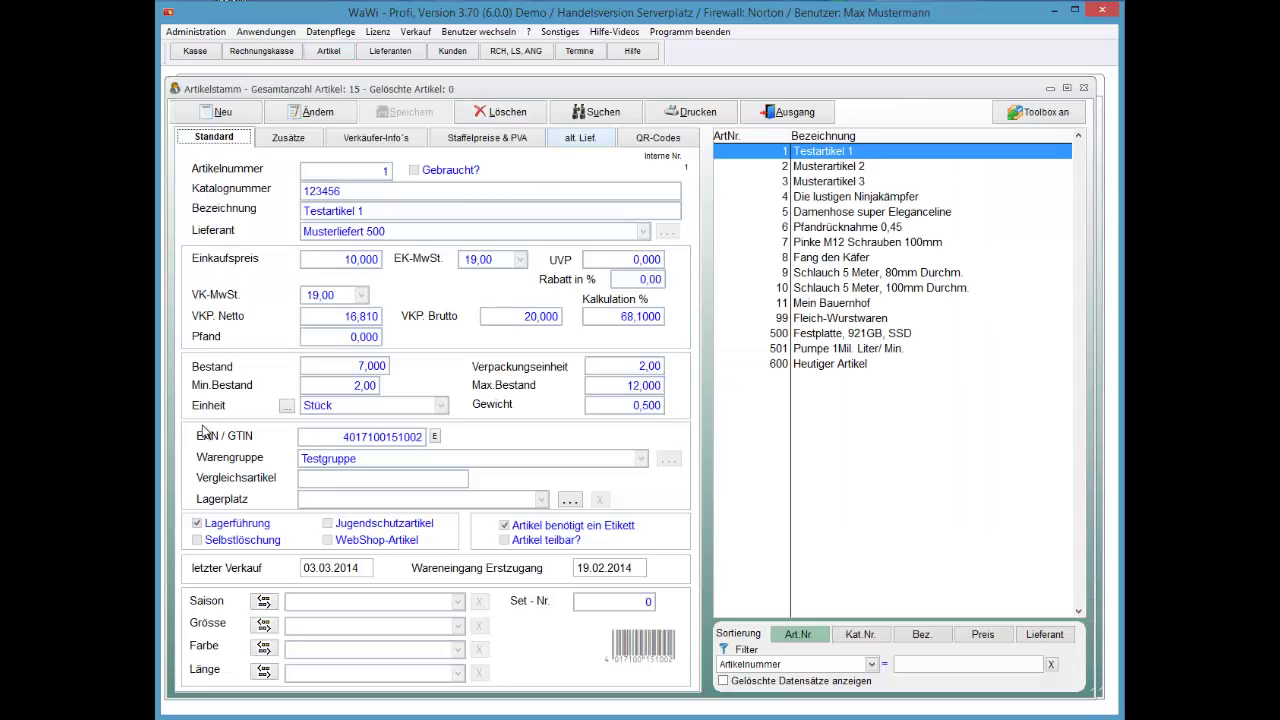
{"action": "key", "text": "alt+s"}
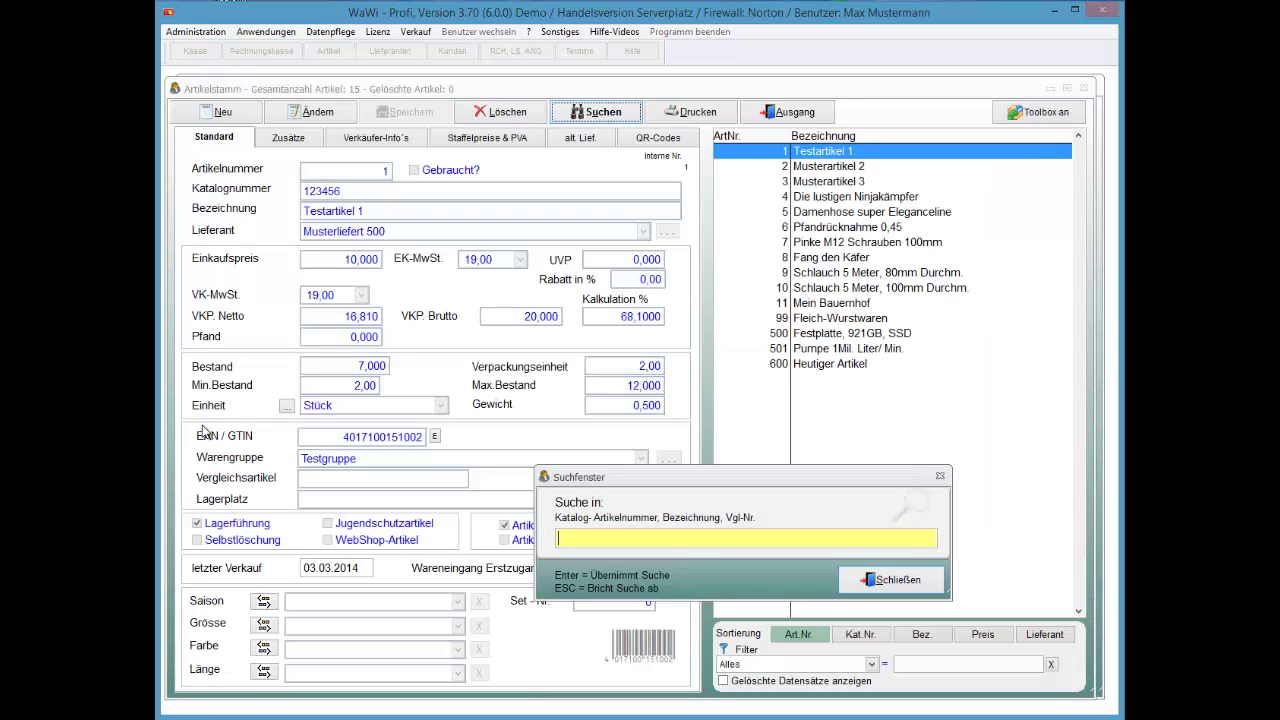
{"action": "type", "text": "4191709414901"}
{"action": "key", "text": "Return"}
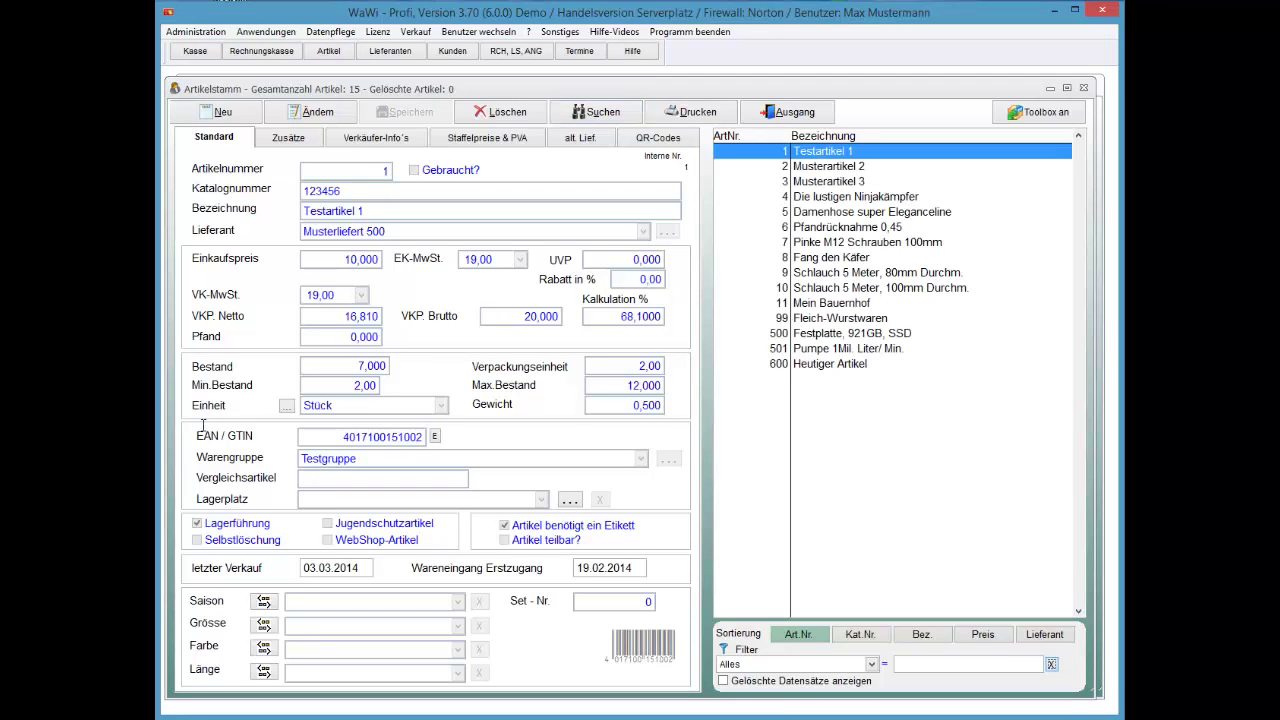
Filter the article master by "presse" and by "170", clear the filter and return to the cash register.
{"action": "type", "text": "presse"}
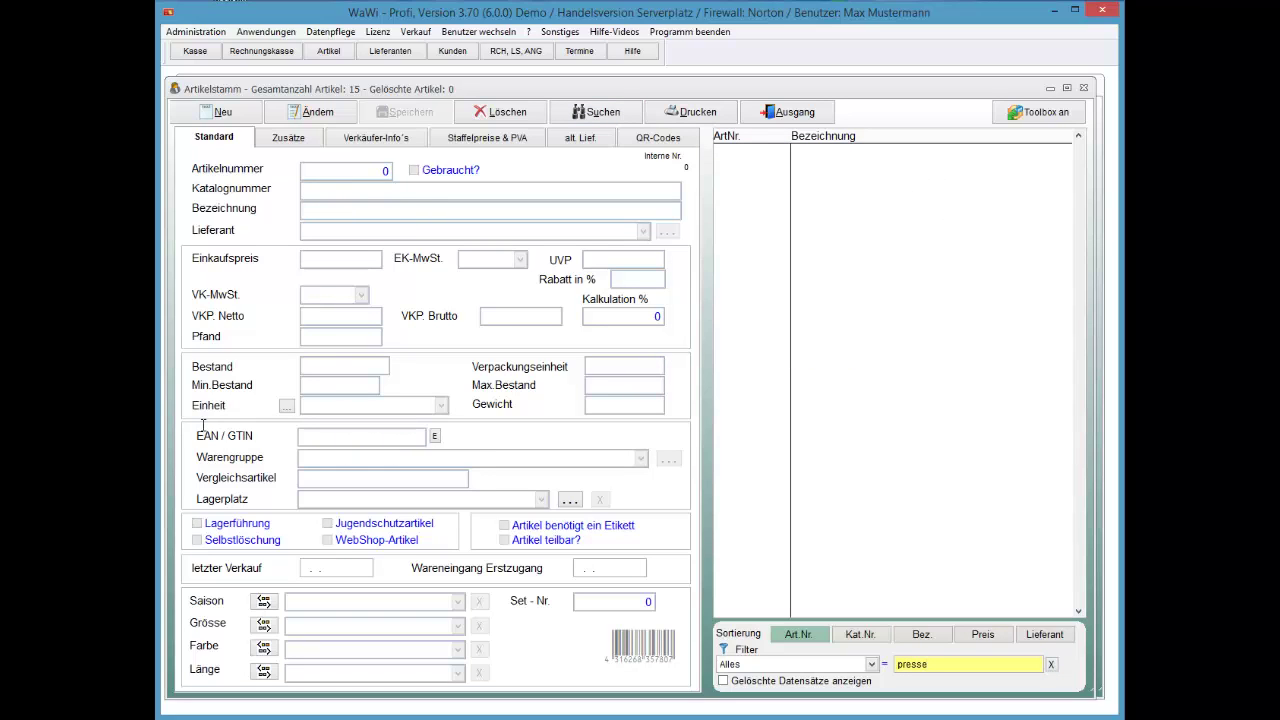
{"action": "key", "text": "BackSpace"}
{"action": "key", "text": "BackSpace"}
{"action": "key", "text": "BackSpace"}
{"action": "key", "text": "BackSpace"}
{"action": "key", "text": "BackSpace"}
{"action": "key", "text": "BackSpace"}
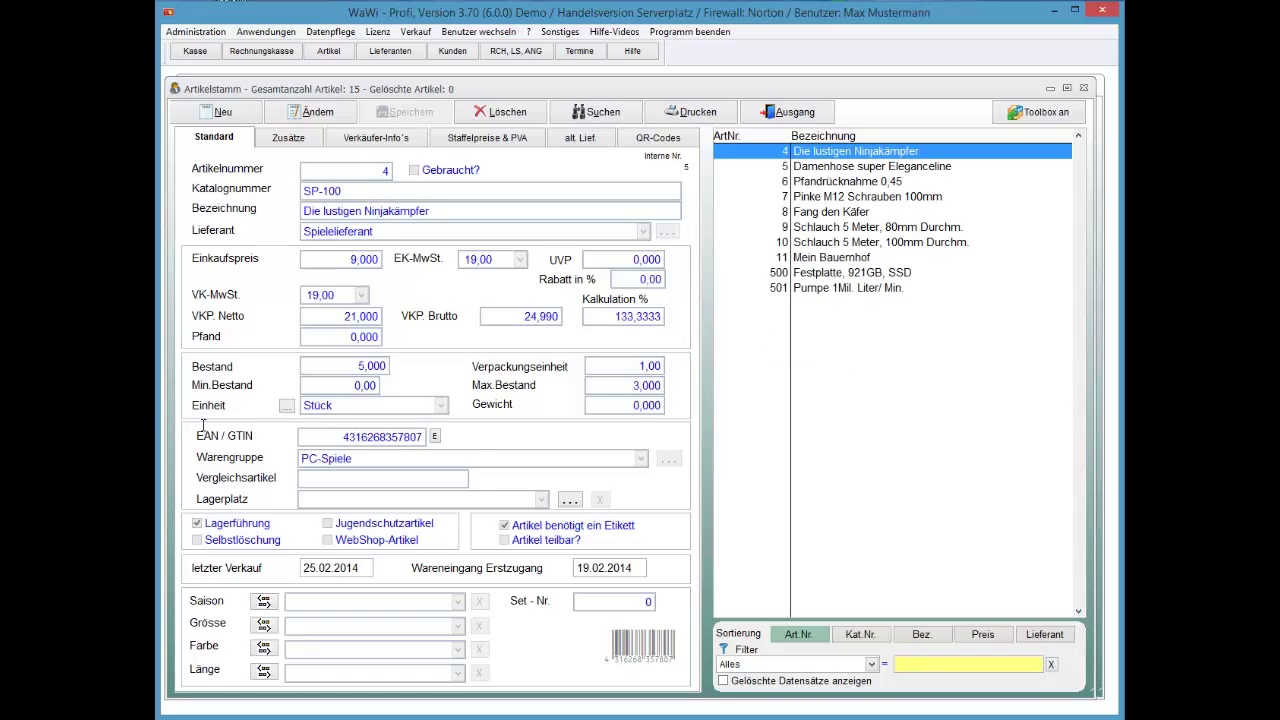
{"action": "type", "text": "170"}
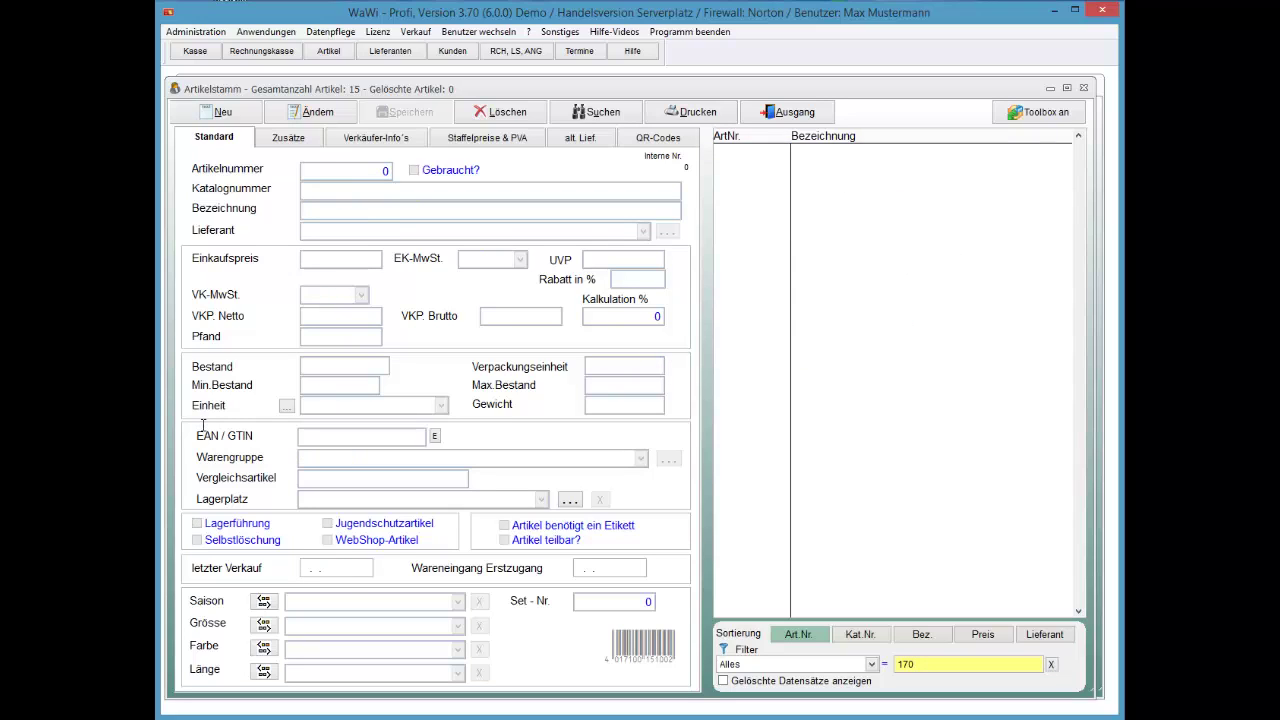
{"action": "key", "text": "Tab"}
{"action": "key", "text": "space"}
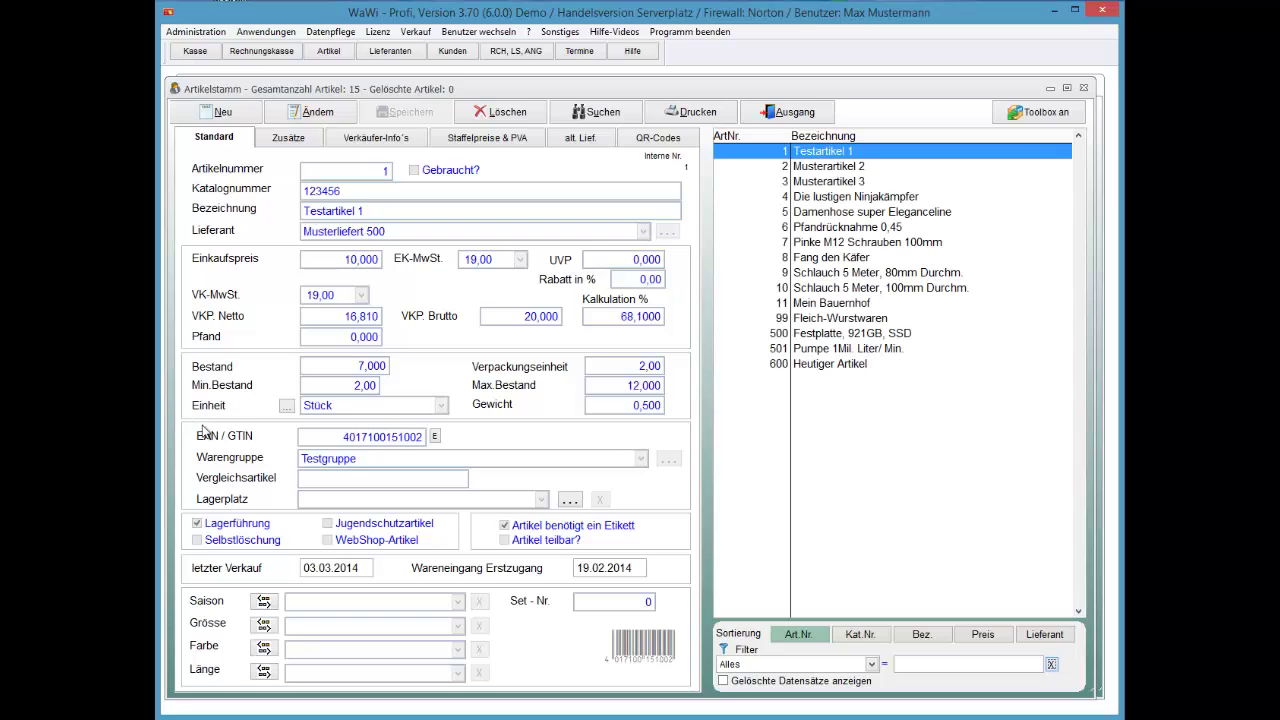
{"action": "key", "text": "Escape"}
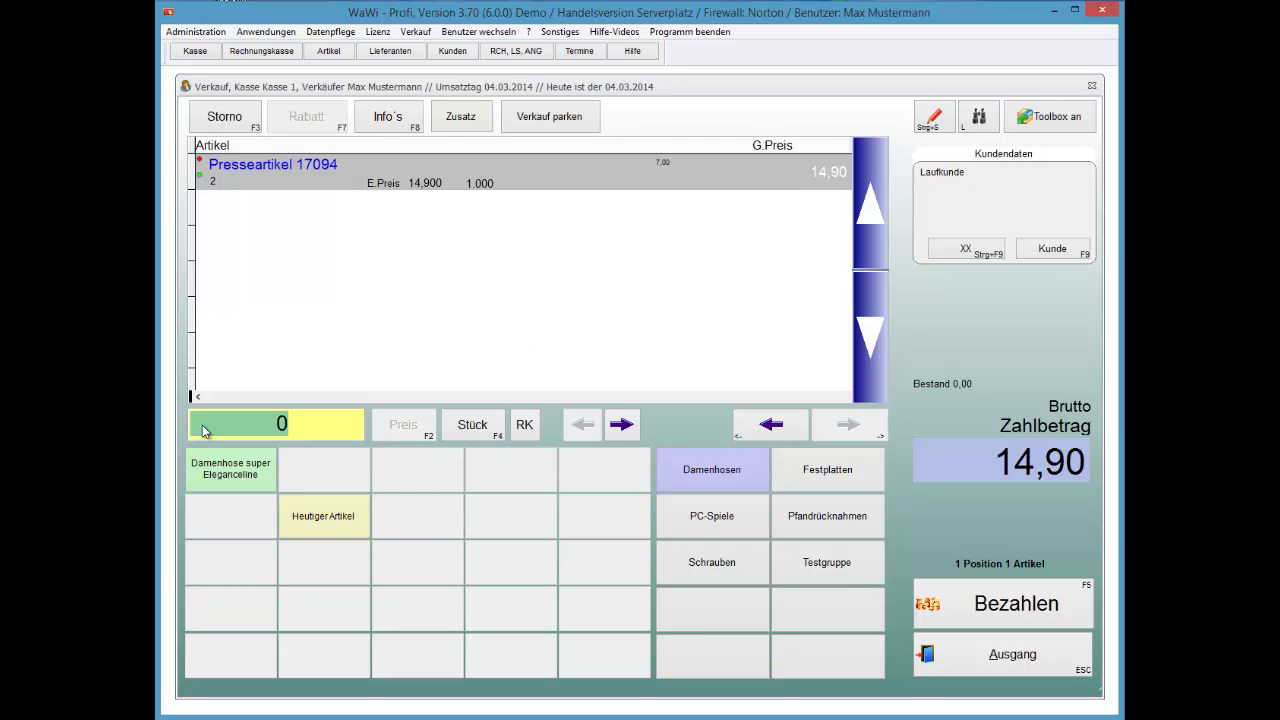
{"action": "key", "text": "alt+Tab"}
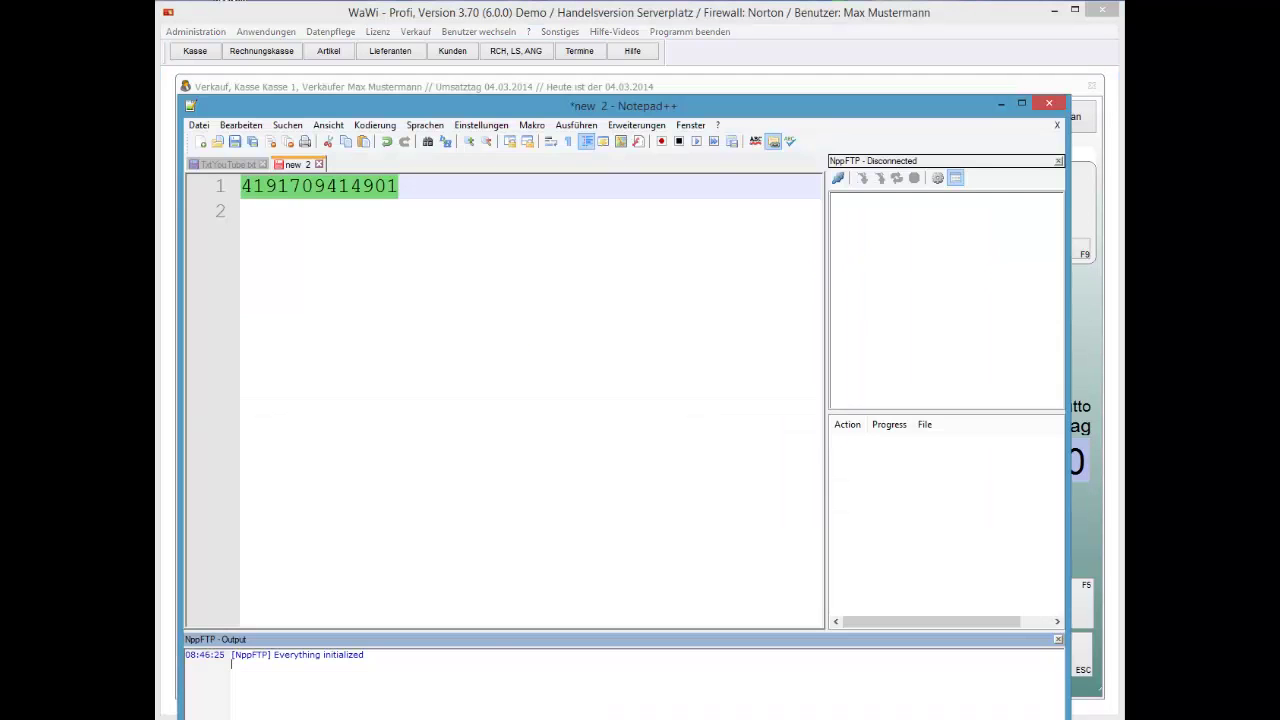
{"action": "left_click", "coordinate": [435, 243]}
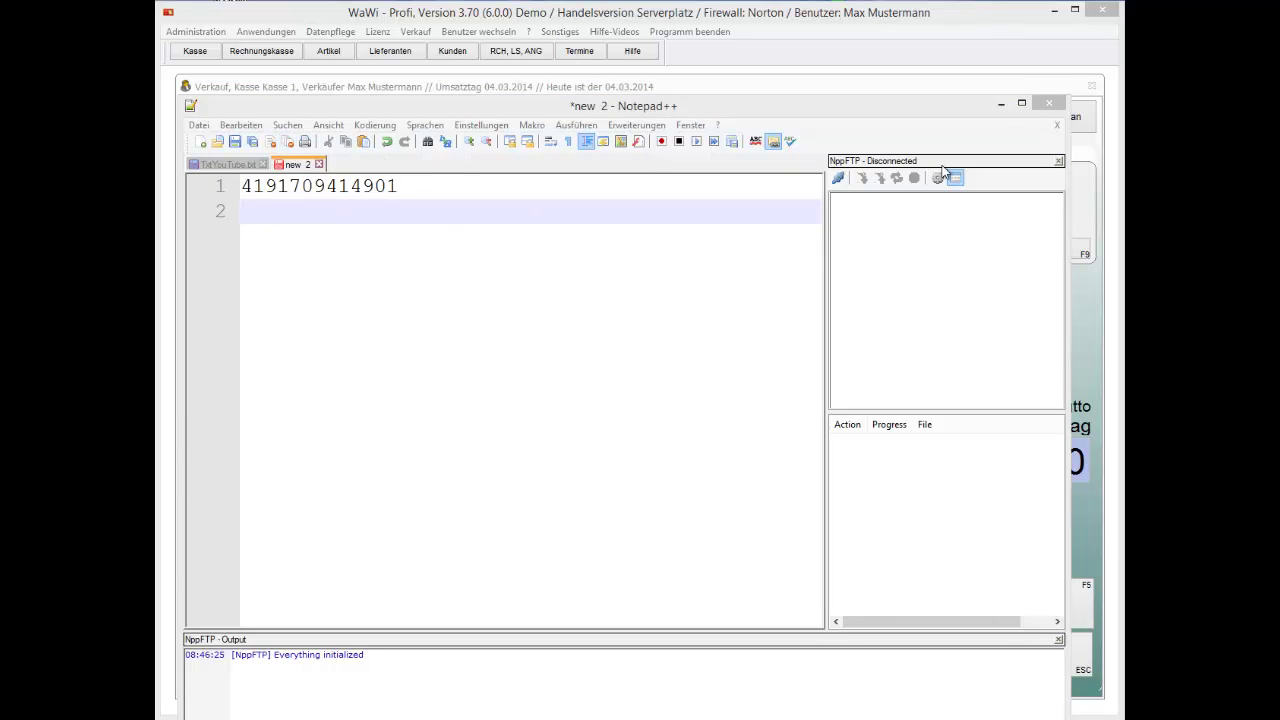
{"action": "left_click", "coordinate": [1003, 104]}
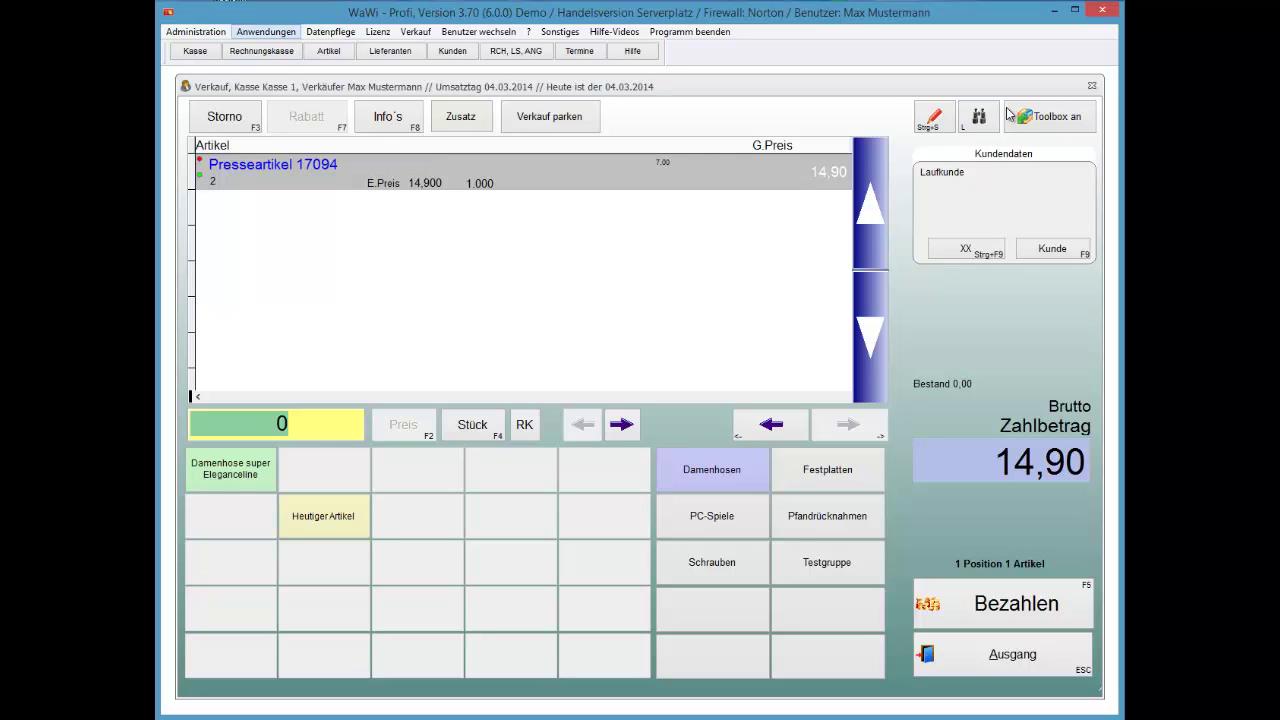
Open the product group master, examine the settings of the group Presseerzeugnisse and close it.
{"action": "left_click", "coordinate": [266, 31]}
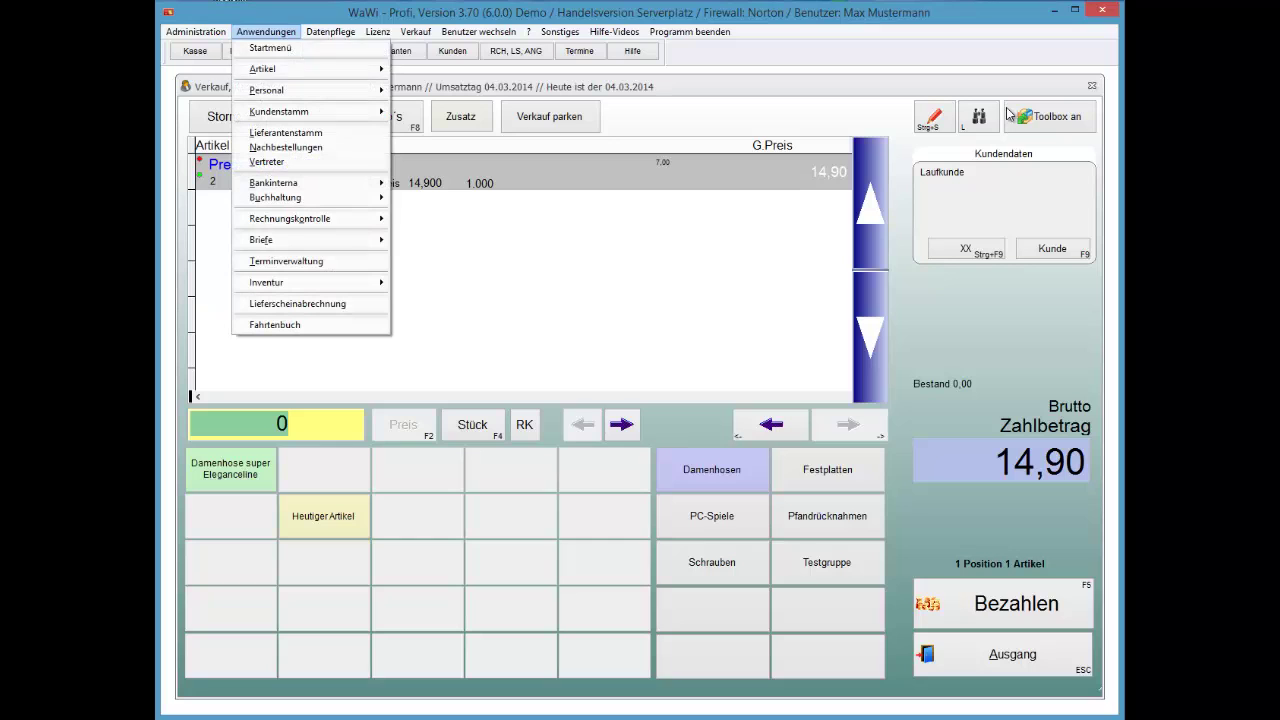
{"action": "key", "text": "Down"}
{"action": "key", "text": "Right"}
{"action": "key", "text": "Down"}
{"action": "key", "text": "Return"}
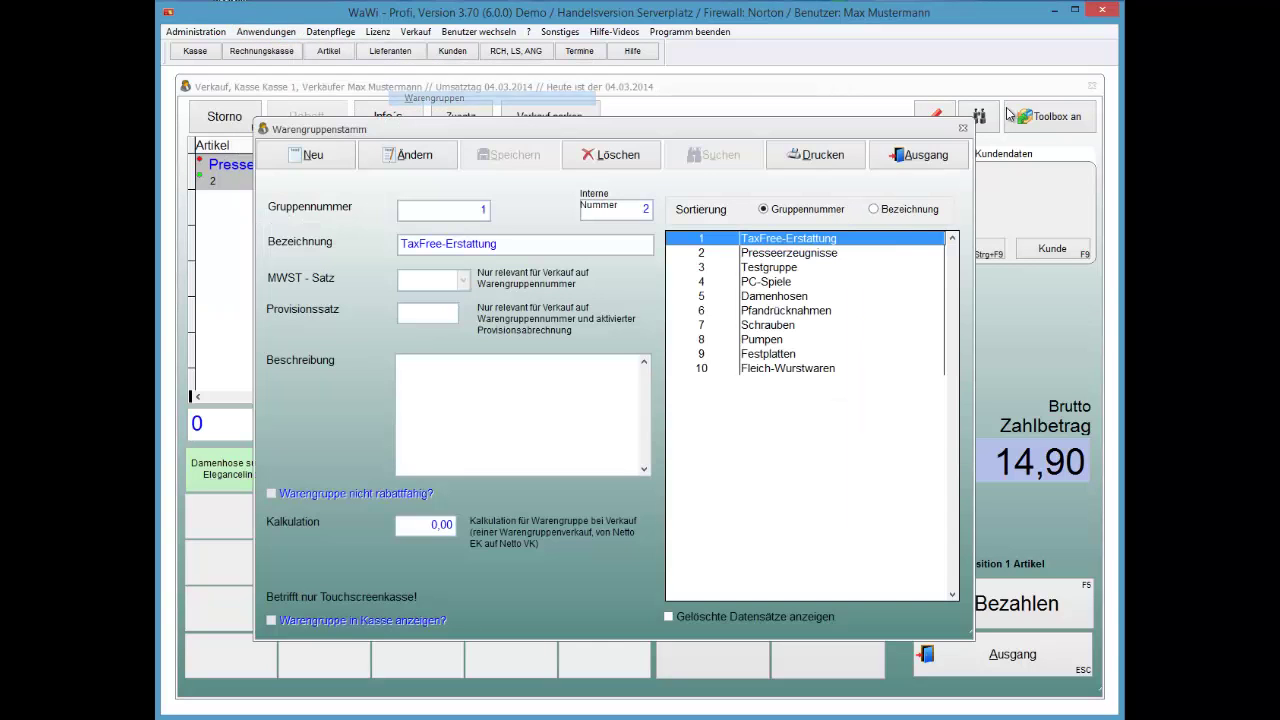
{"action": "key", "text": "Down"}
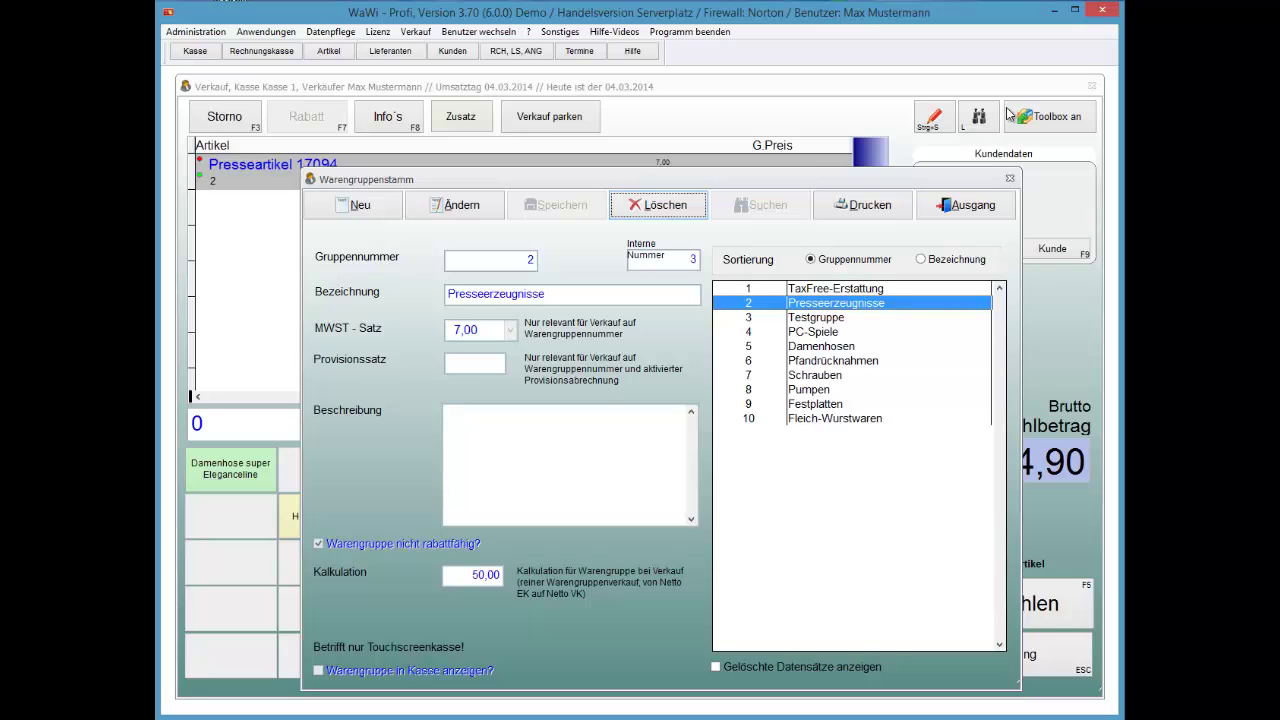
{"action": "key", "text": "Tab"}
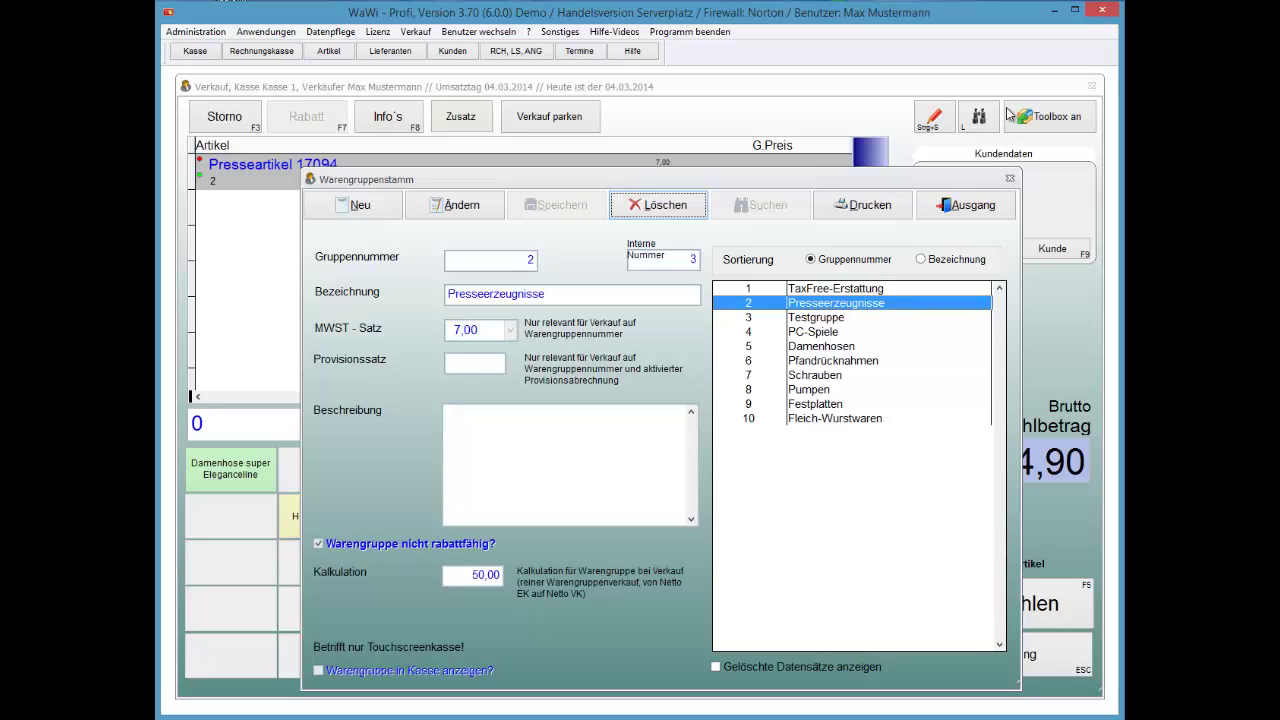
{"action": "key", "text": "Tab"}
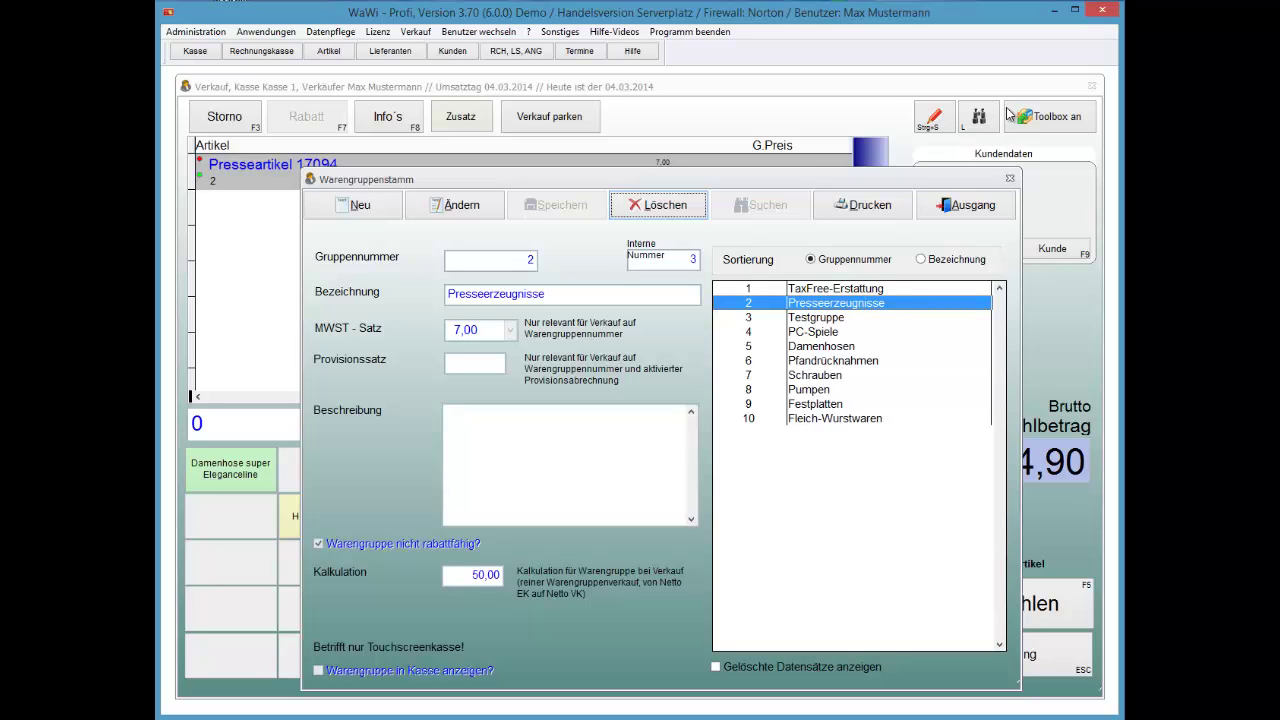
{"action": "key", "text": "Tab"}
{"action": "key", "text": "Tab"}
{"action": "key", "text": "Tab"}
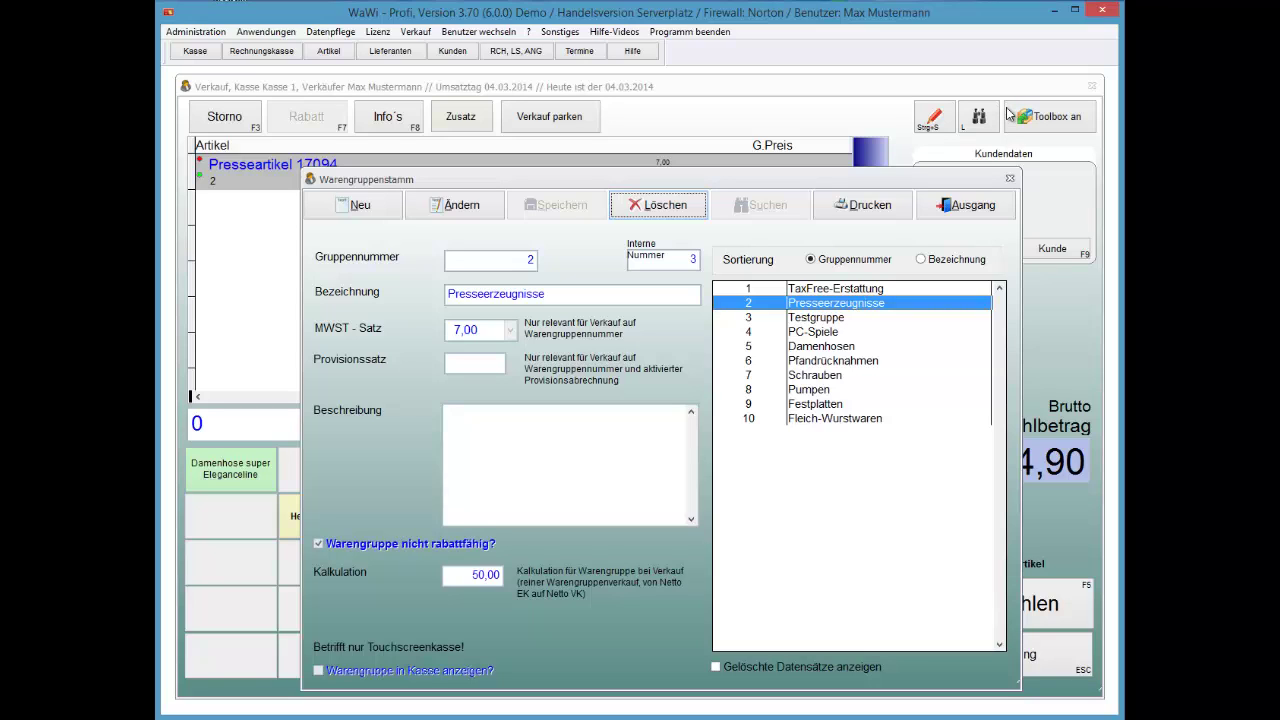
{"action": "key", "text": "Return"}
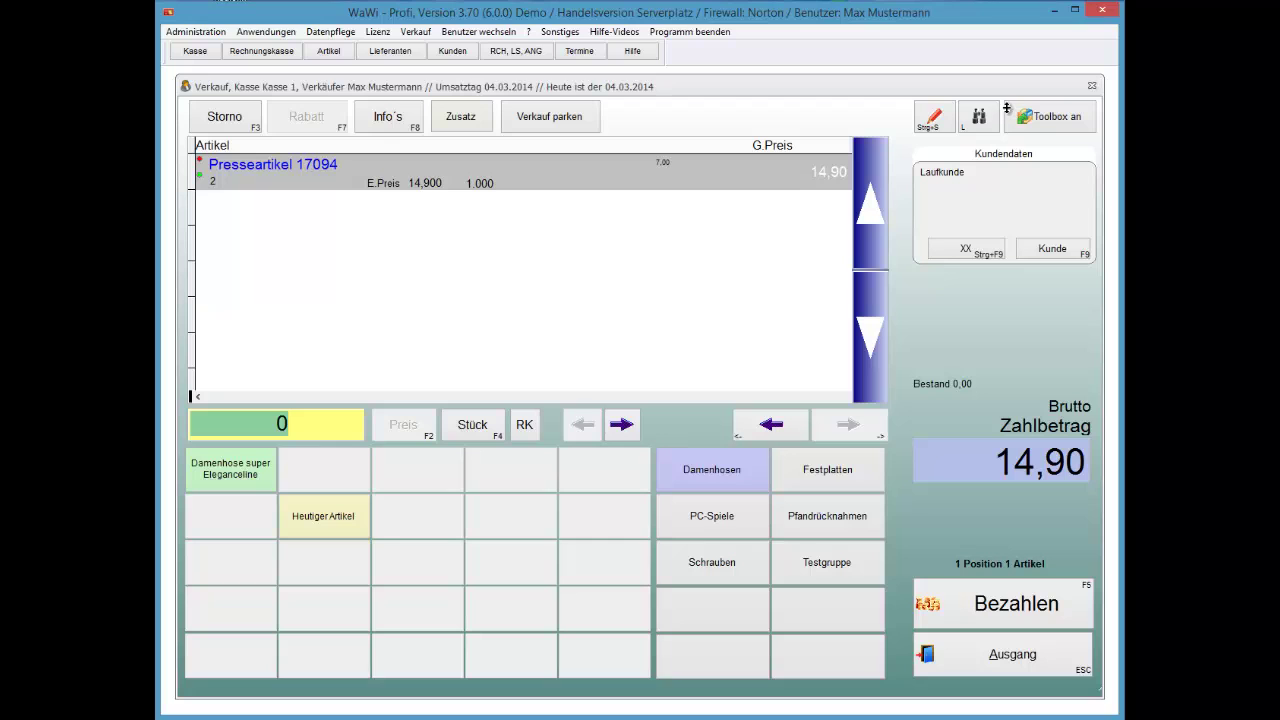
Disable "Warengruppe nicht rabattfähig?" for the product group Presseerzeugnisse, save it and close the product group master.
{"action": "key", "text": "alt+n"}
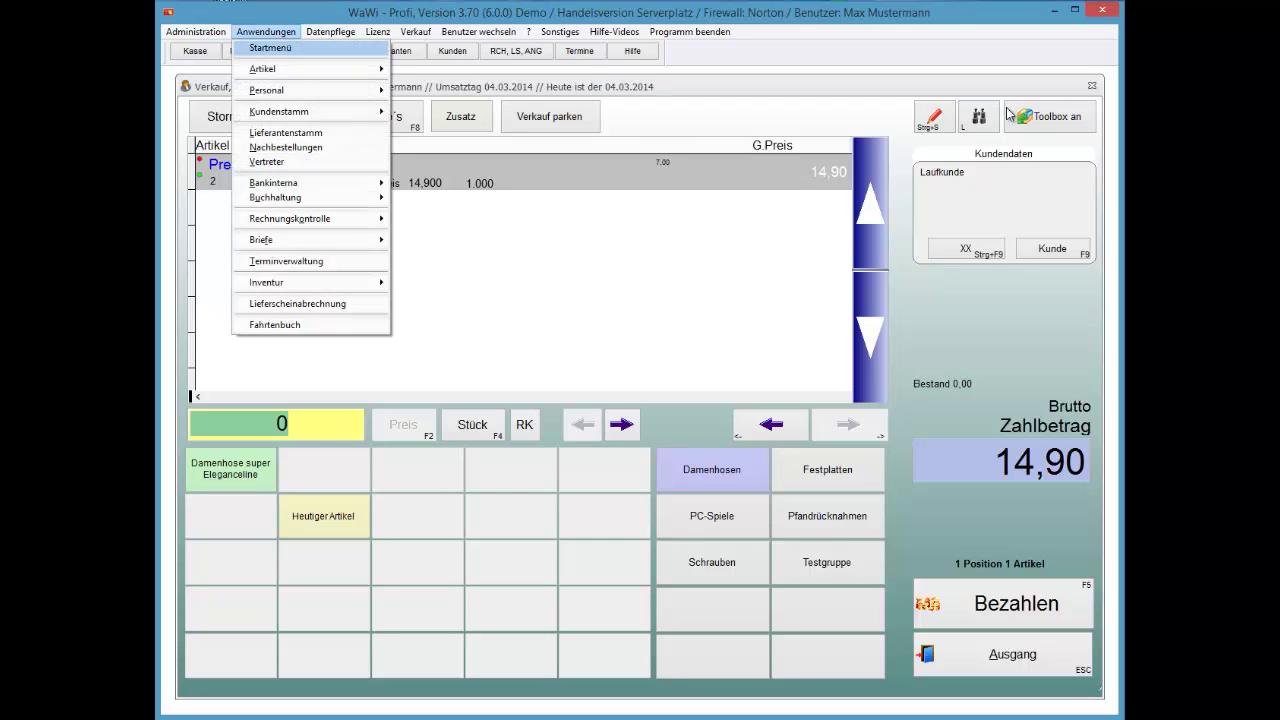
{"action": "key", "text": "Down"}
{"action": "key", "text": "Right"}
{"action": "key", "text": "Down"}
{"action": "key", "text": "Down"}
{"action": "key", "text": "Return"}
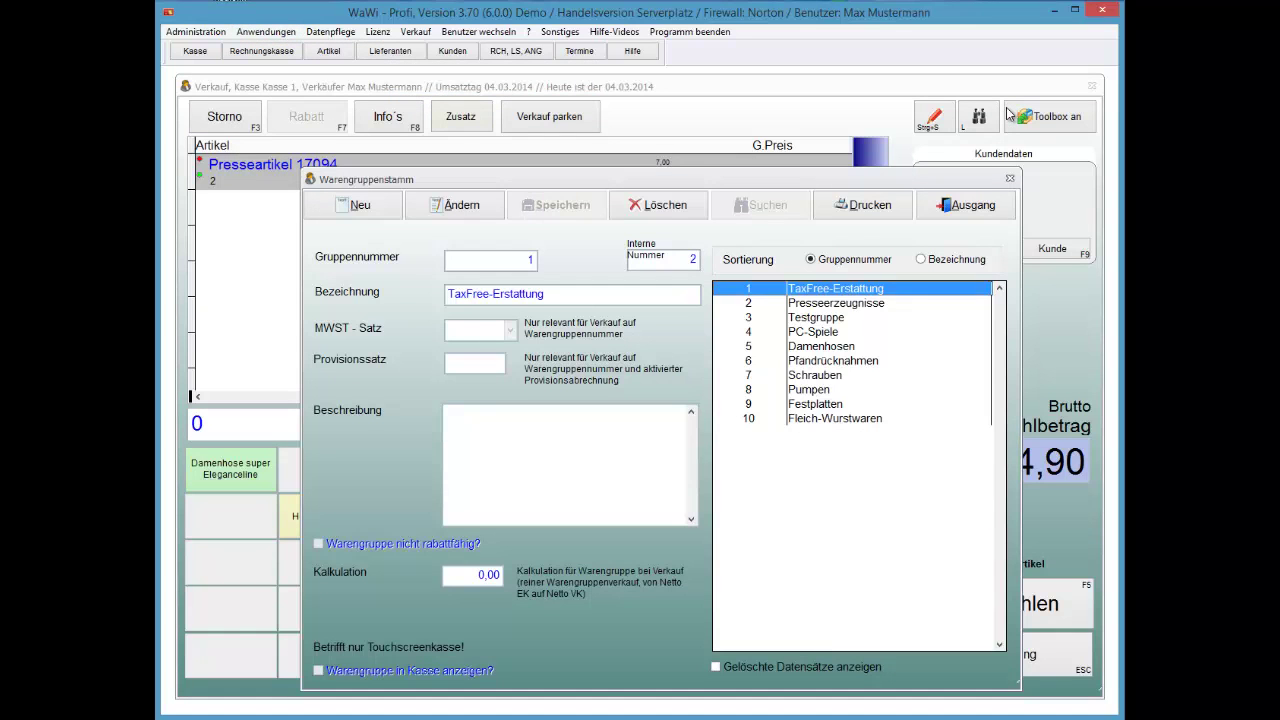
{"action": "key", "text": "Down"}
{"action": "key", "text": "alt+adiaeresis"}
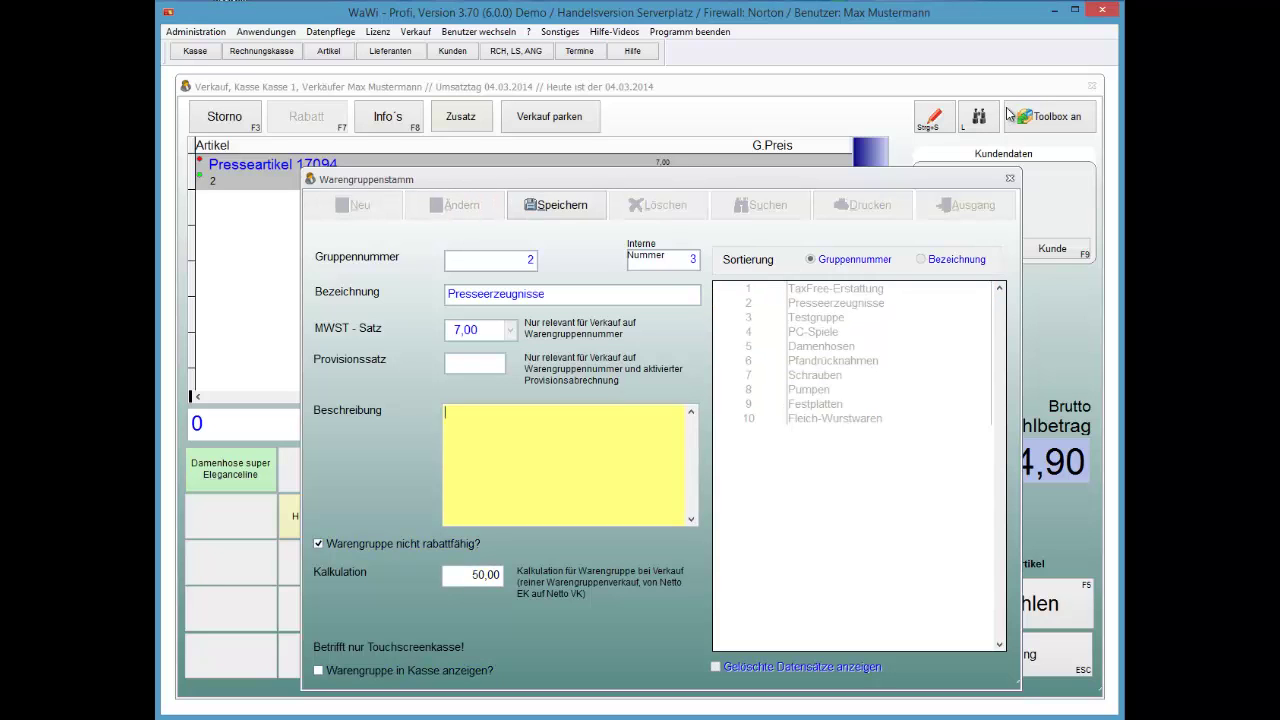
{"action": "key", "text": "Tab"}
{"action": "key", "text": "space"}
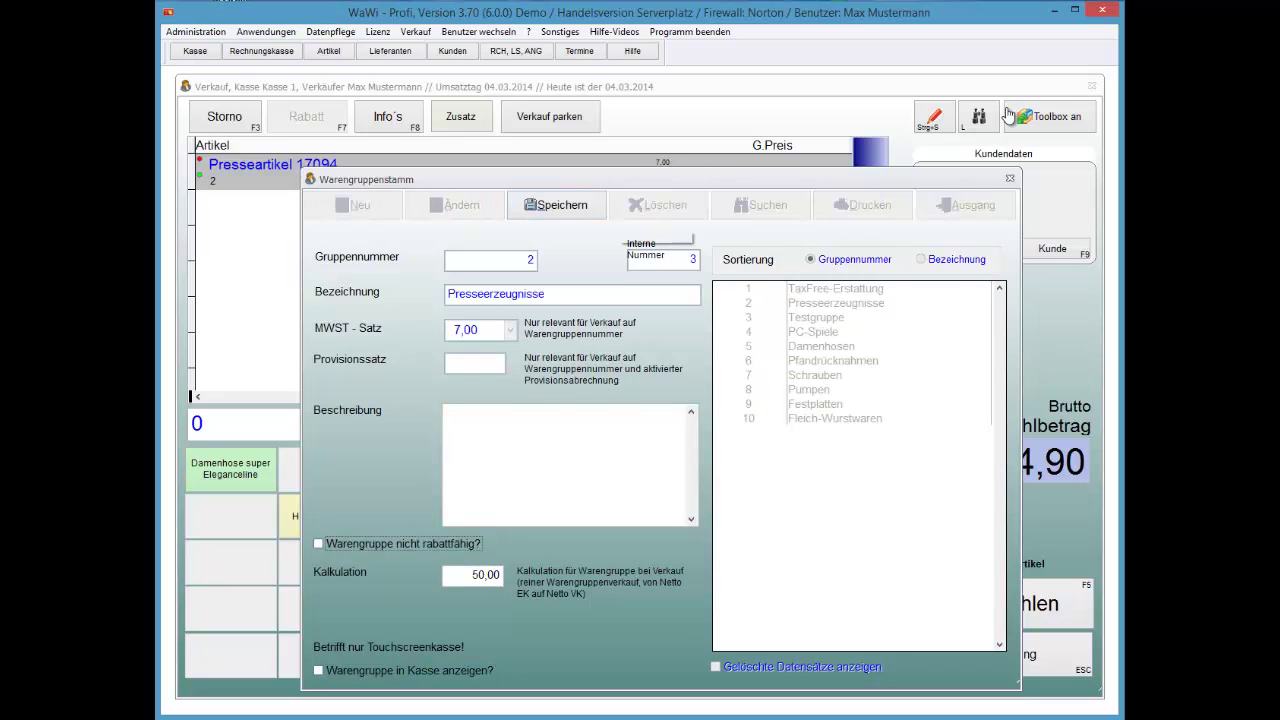
{"action": "key", "text": "alt+s"}
{"action": "key", "text": "Return"}
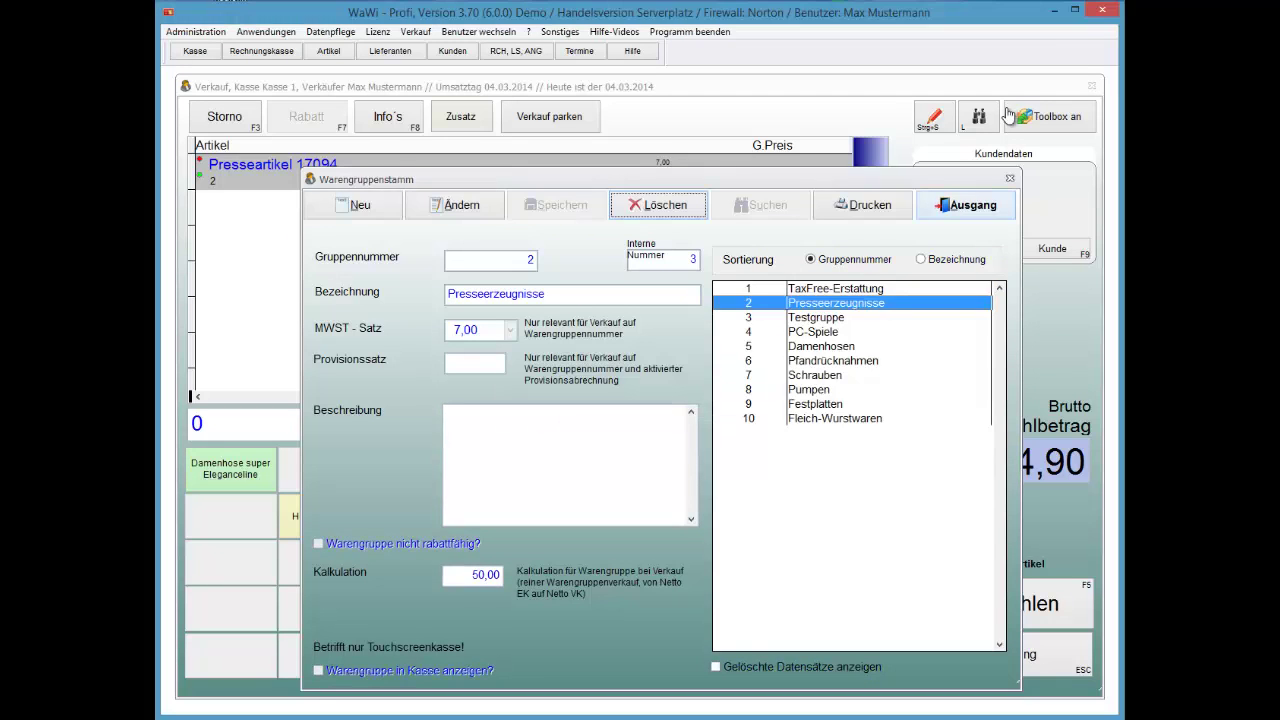
{"action": "key", "text": "Escape"}
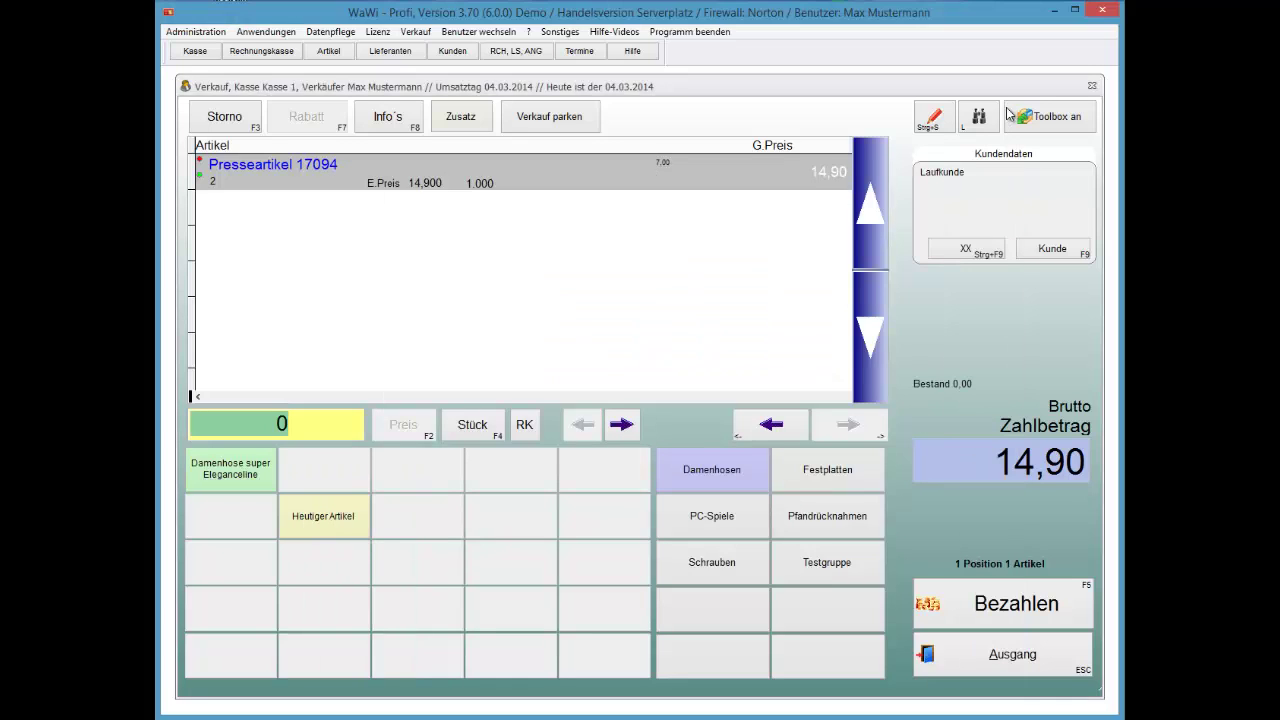
Void the press article in the current sale and re-enter it with the number 17094.
{"action": "key", "text": "F3"}
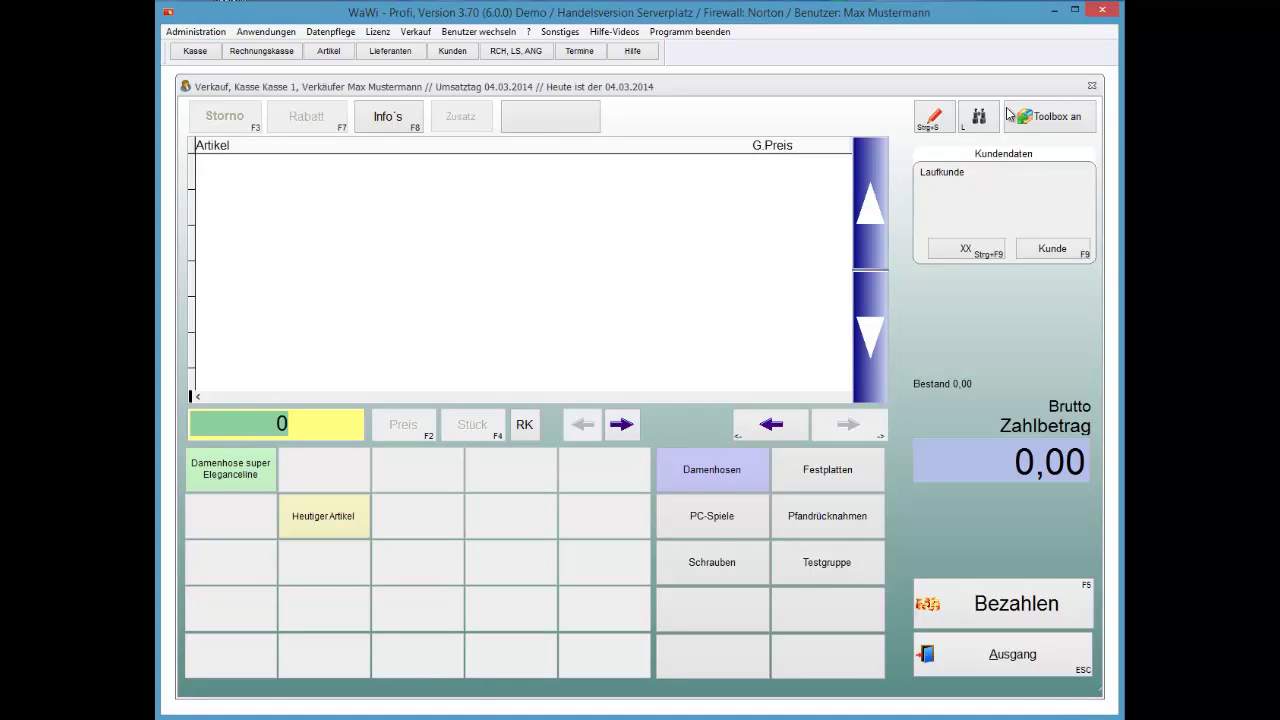
{"action": "type", "text": "17094"}
{"action": "key", "text": "Return"}
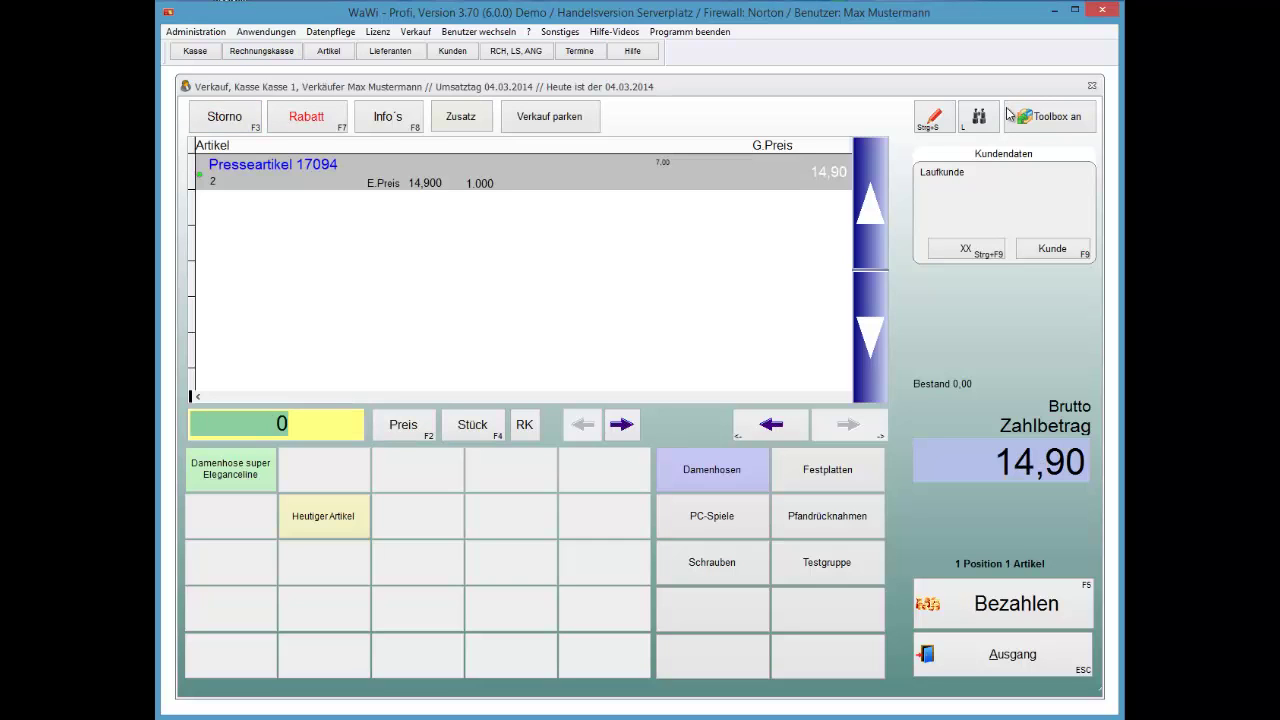
Apply the 20% Personalrabatt to all articles in the sale and delete this discount again.
{"action": "key", "text": "F7"}
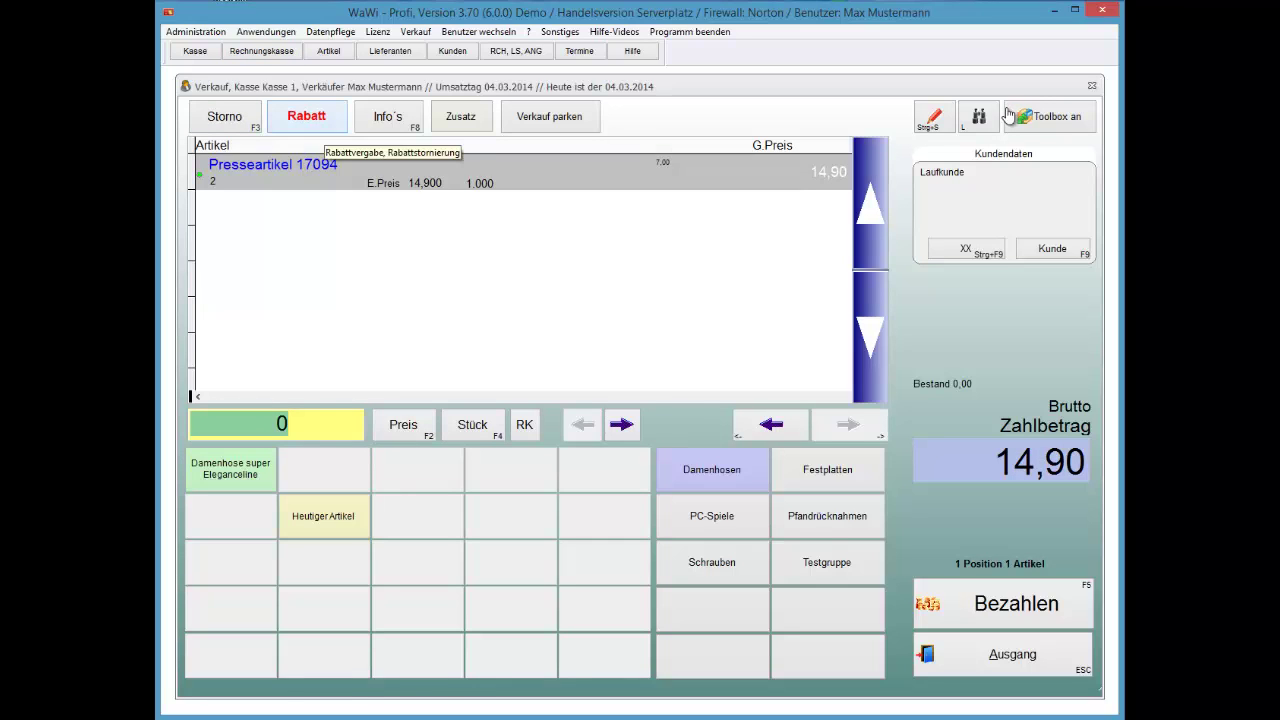
{"action": "key", "text": "2"}
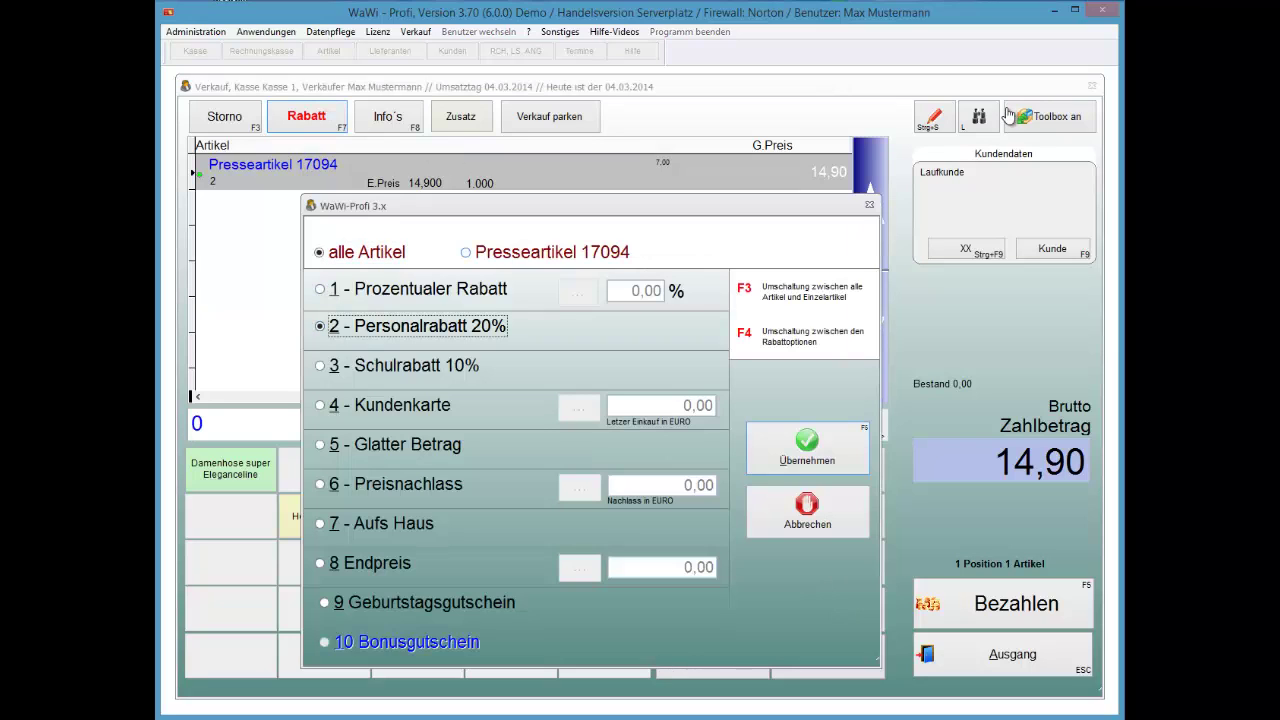
{"action": "key", "text": "F5"}
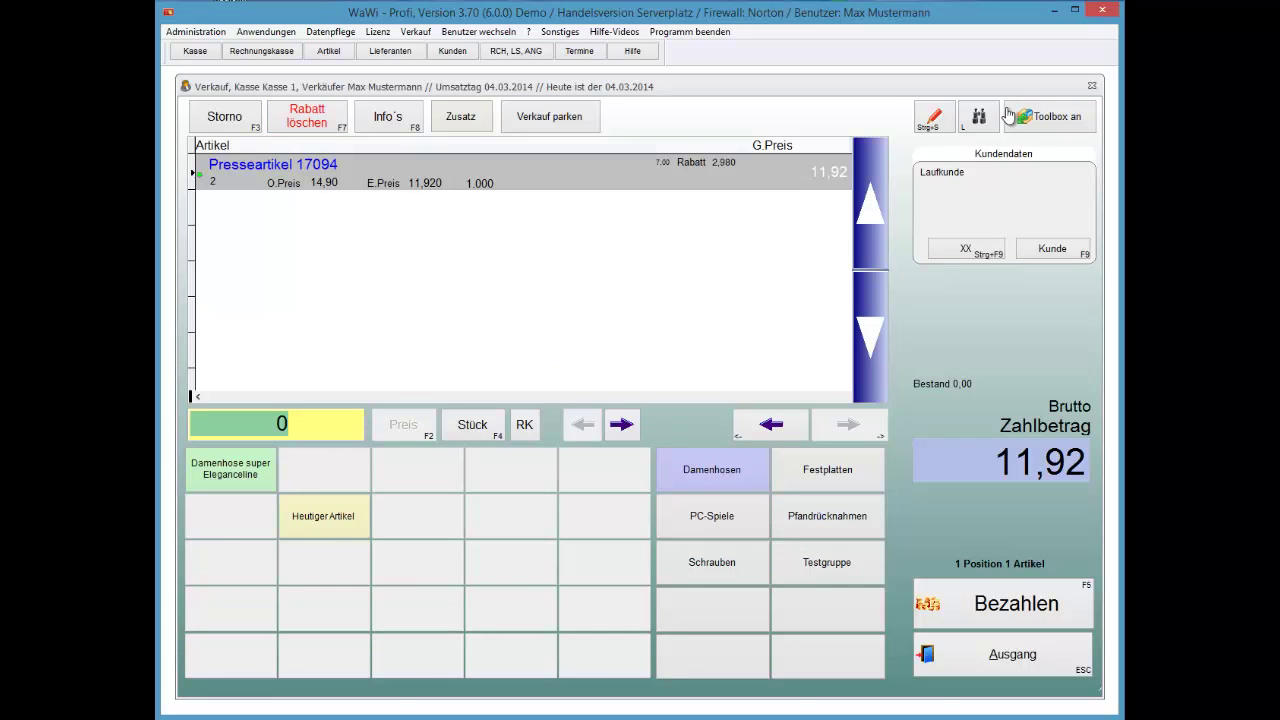
{"action": "key", "text": "F7"}
{"action": "key", "text": "Return"}
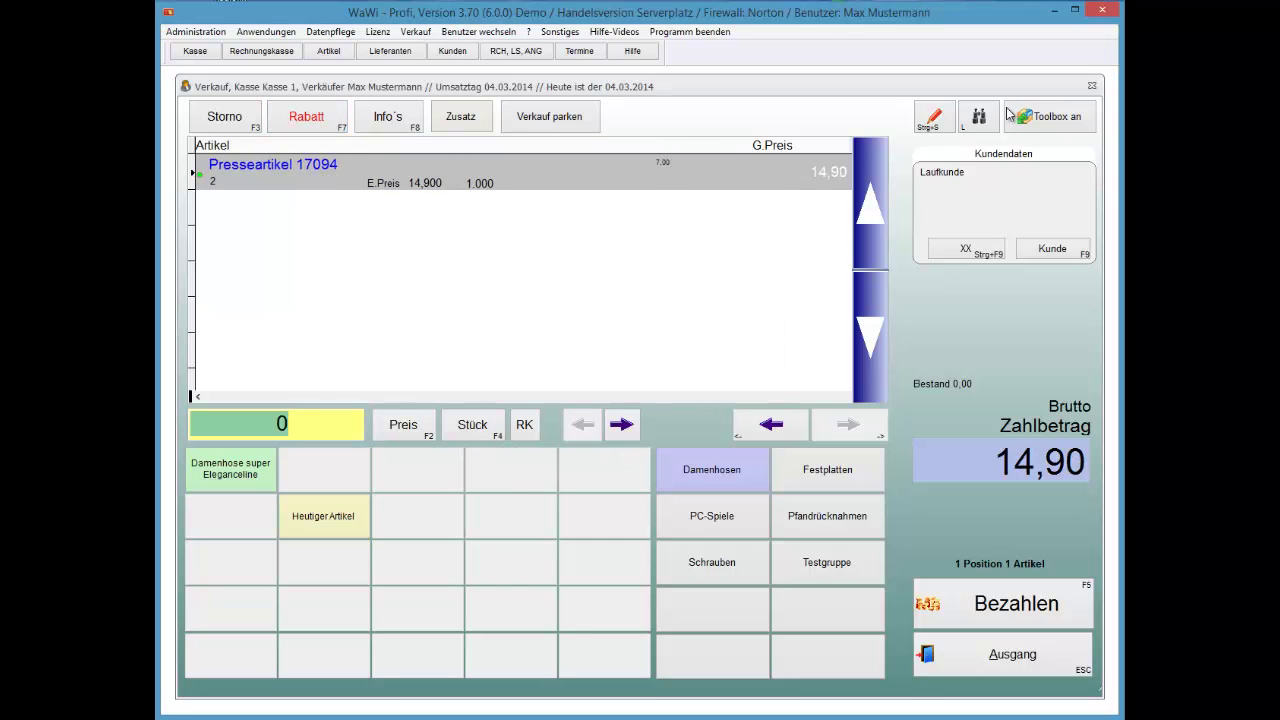